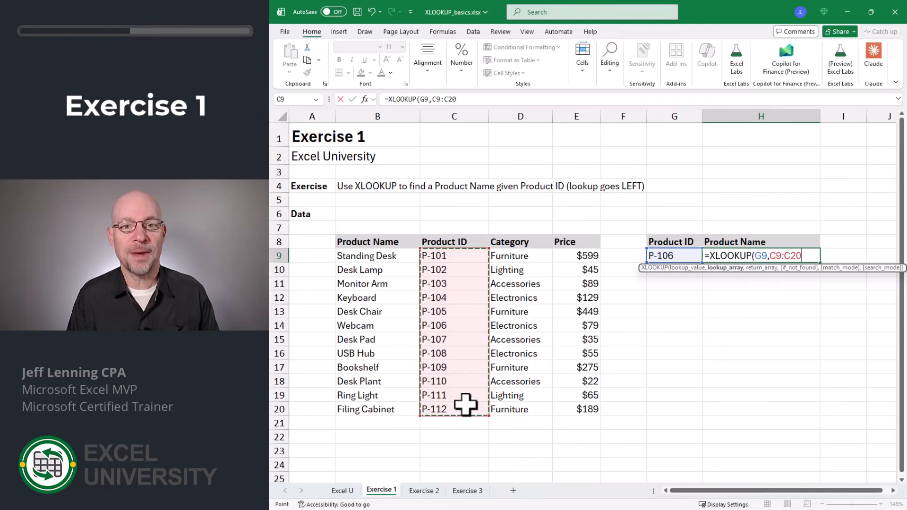
- Complete the Product Name XLOOKUP formula in H9 with B9:B20 as the return array
{"action": "type", "text": ","}
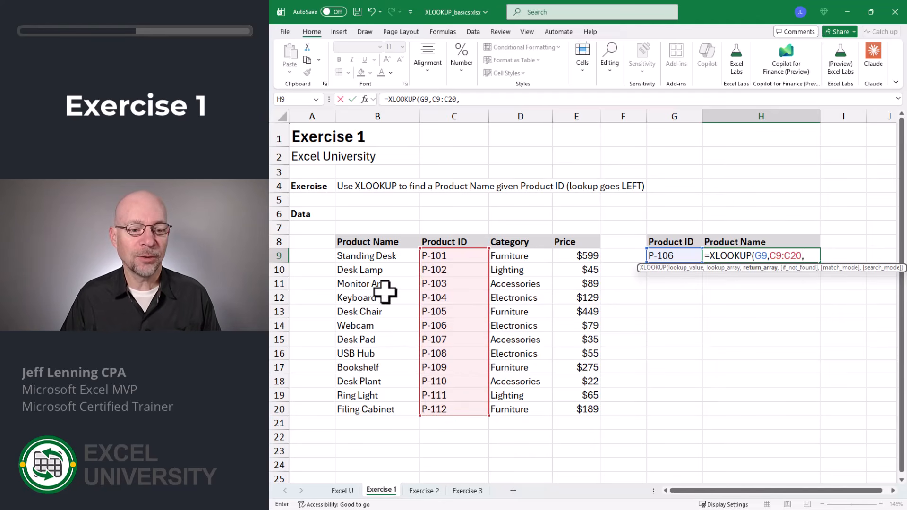
{"action": "left_click_drag", "start_coordinate": [385, 256], "coordinate": [386, 405]}
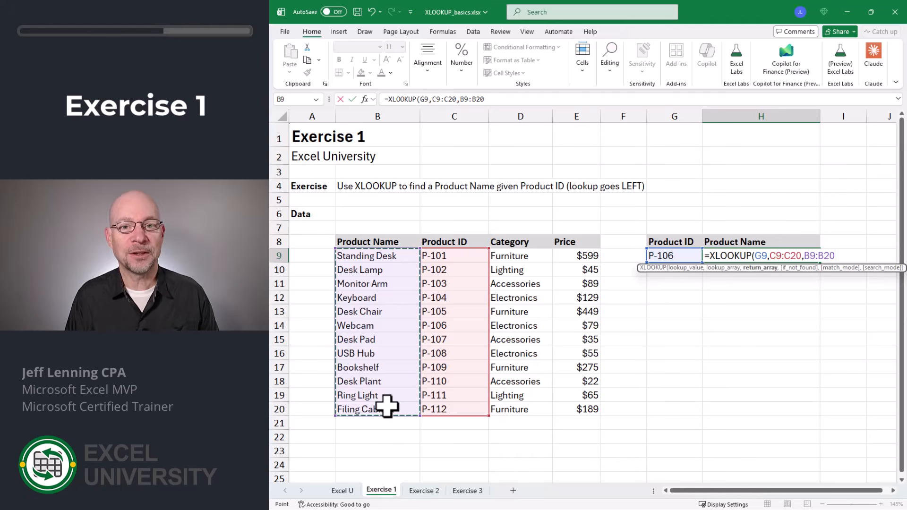
{"action": "key", "text": "Return"}
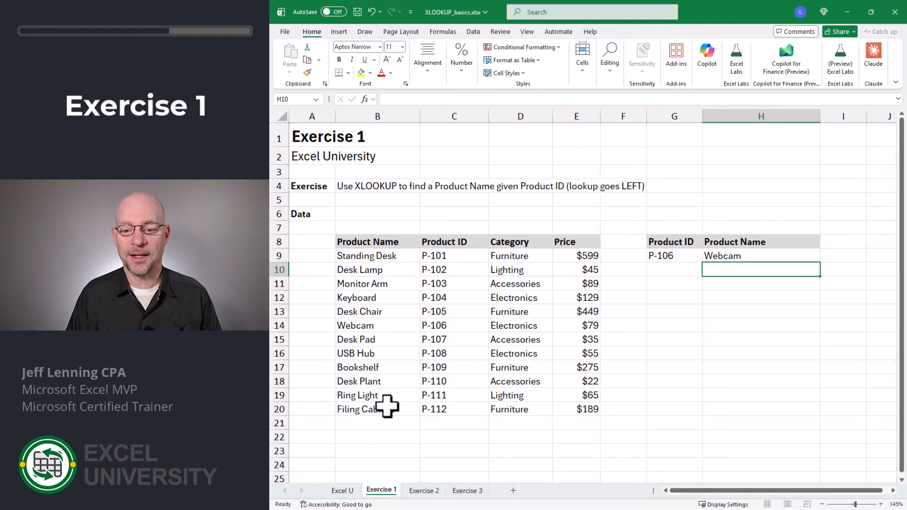
- Check the looked-up product against its row in the data table and change the Product ID in G9 to P-108
{"action": "left_click", "coordinate": [669, 258]}
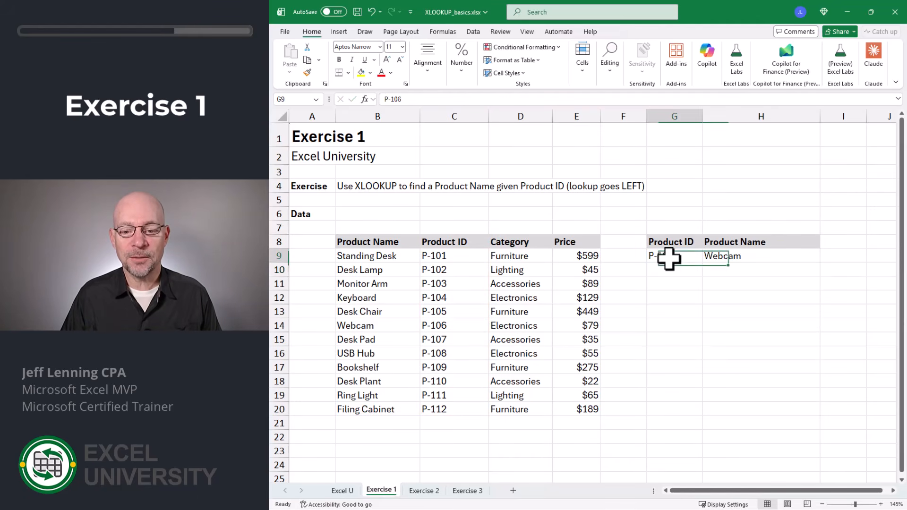
{"action": "left_click", "coordinate": [428, 325]}
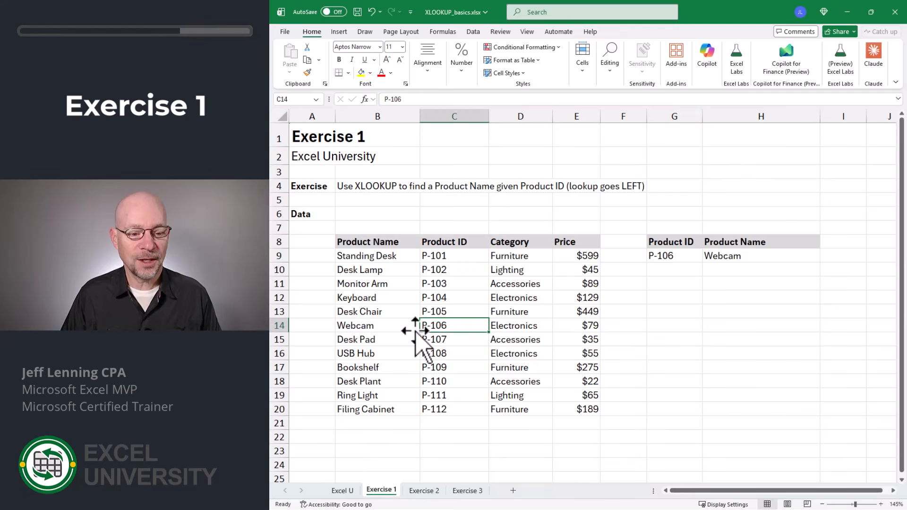
{"action": "left_click", "coordinate": [378, 328]}
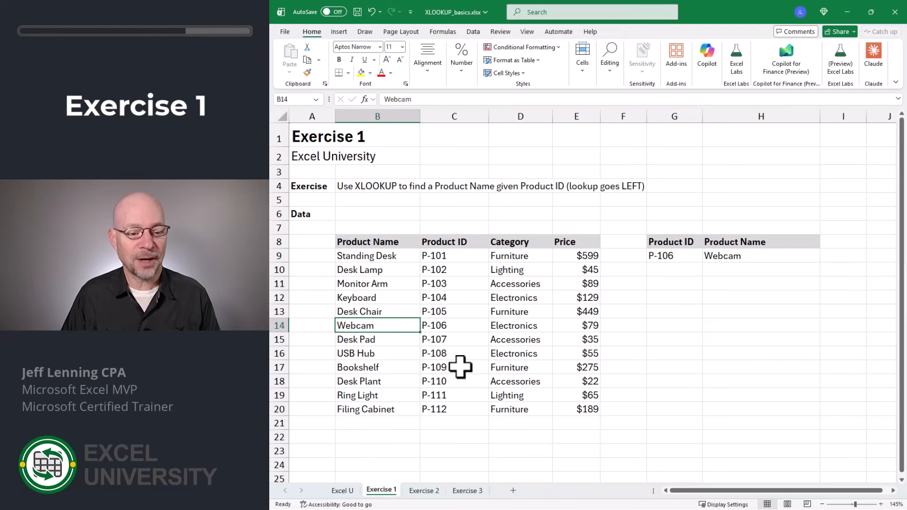
{"action": "left_click", "coordinate": [675, 257]}
{"action": "key", "text": "F2"}
{"action": "key", "text": "BackSpace"}
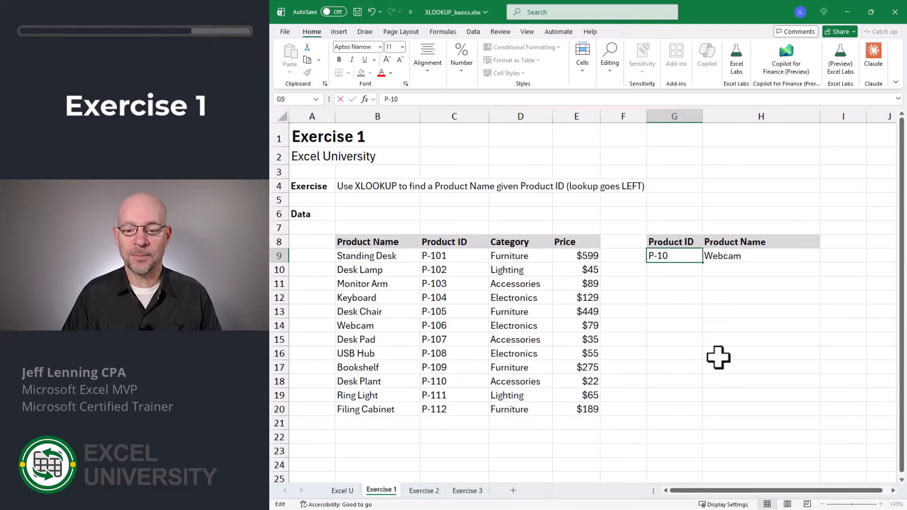
{"action": "type", "text": "8"}
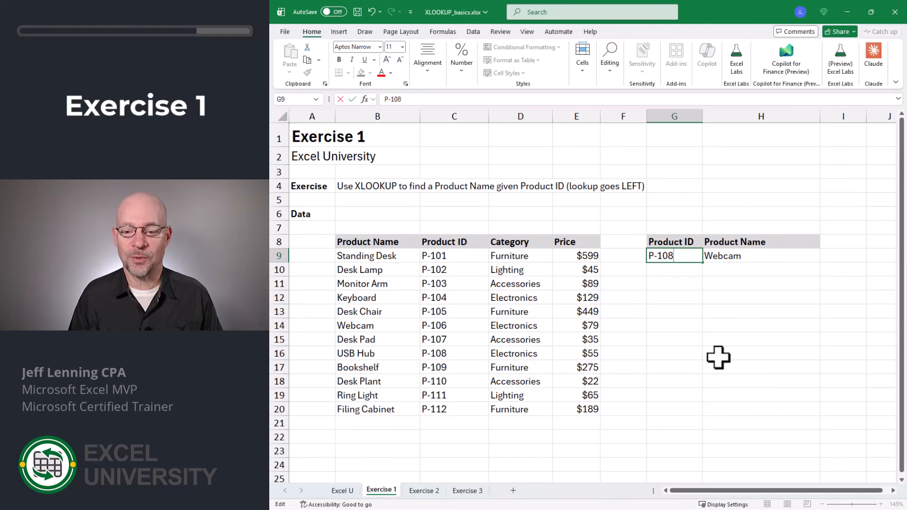
{"action": "key", "text": "Return"}
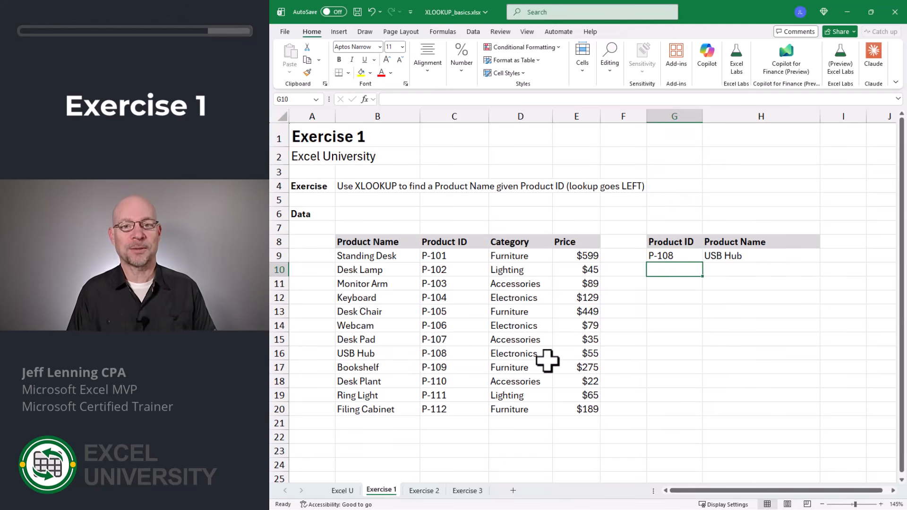
- Open the Product Name lookup formula in H9 to review its arguments
{"action": "key", "text": "Up"}
{"action": "key", "text": "Right"}
{"action": "key", "text": "F2"}
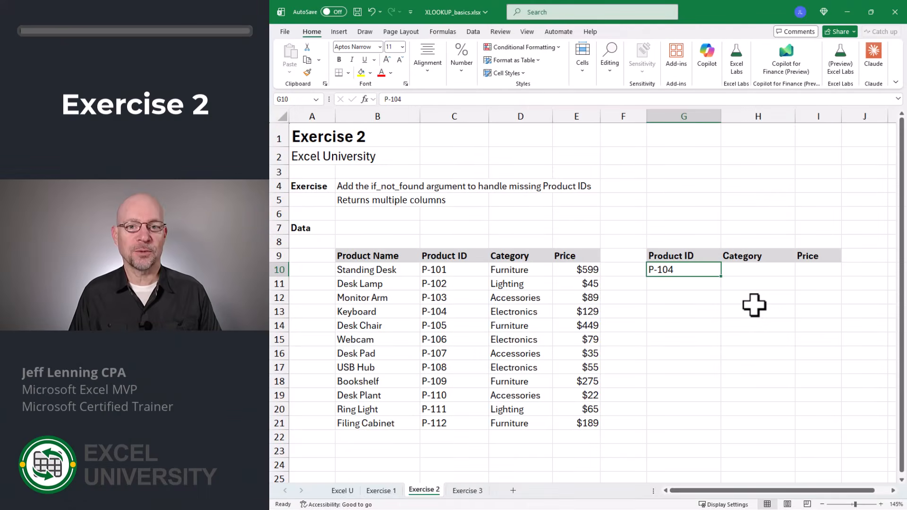
- In H10 of the Exercise 2 sheet, enter an XLOOKUP of G10 in C10:C21 that returns the category from D10:D21
{"action": "key", "text": "Right"}
{"action": "type", "text": "=xlookup("}
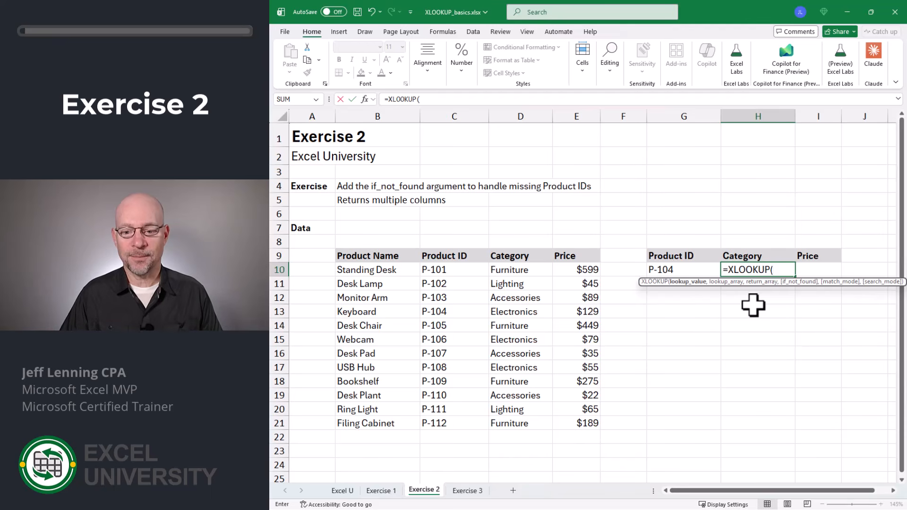
{"action": "left_click", "coordinate": [680, 269]}
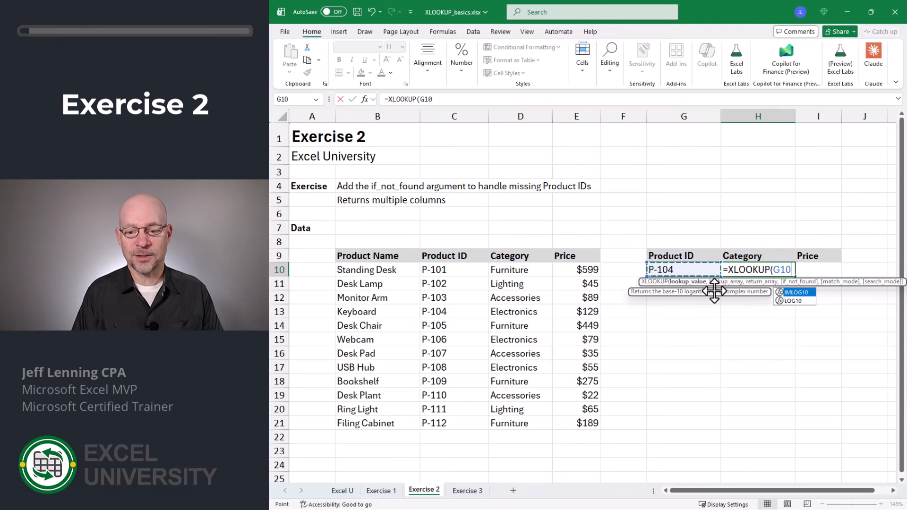
{"action": "type", "text": ","}
{"action": "left_click_drag", "start_coordinate": [453, 269], "coordinate": [462, 422]}
{"action": "type", "text": ","}
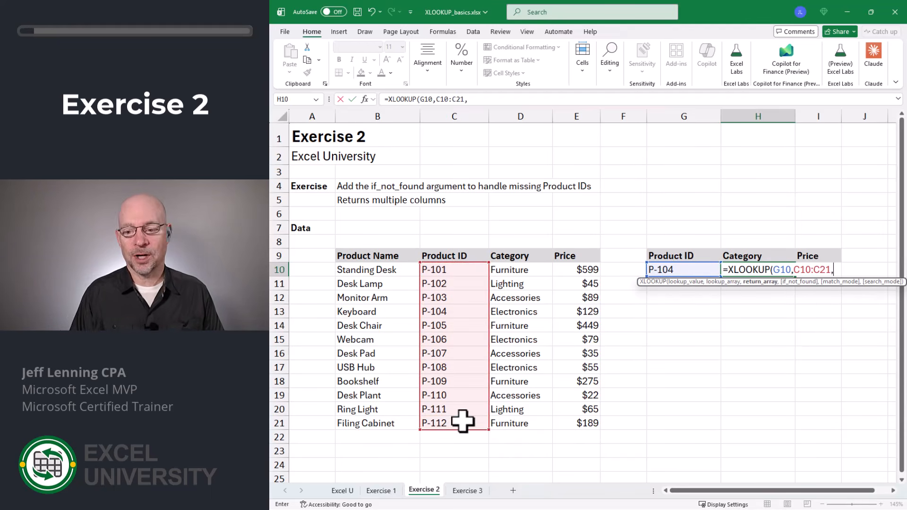
{"action": "left_click_drag", "start_coordinate": [518, 270], "coordinate": [522, 420]}
{"action": "key", "text": "Return"}
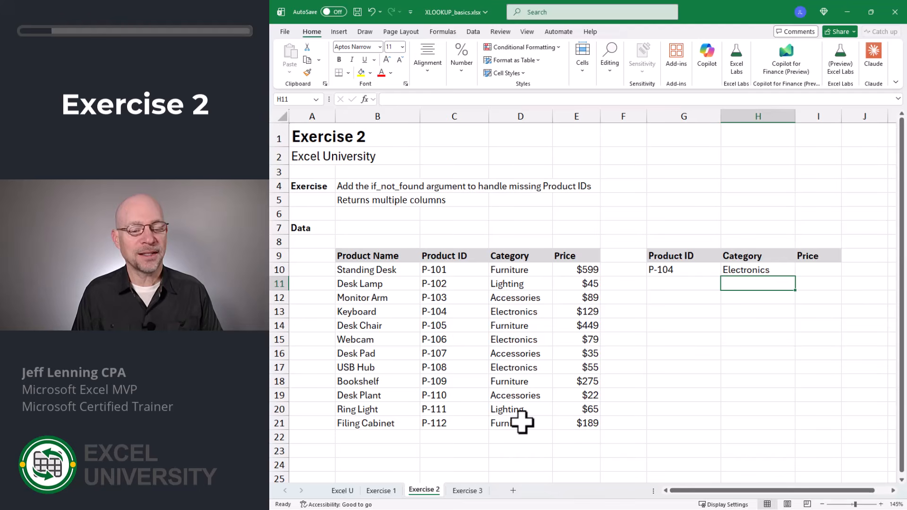
- Change the Product ID in G10 to P-120 to test the lookup with a missing product
{"action": "key", "text": "Up"}
{"action": "key", "text": "Left"}
{"action": "key", "text": "F2"}
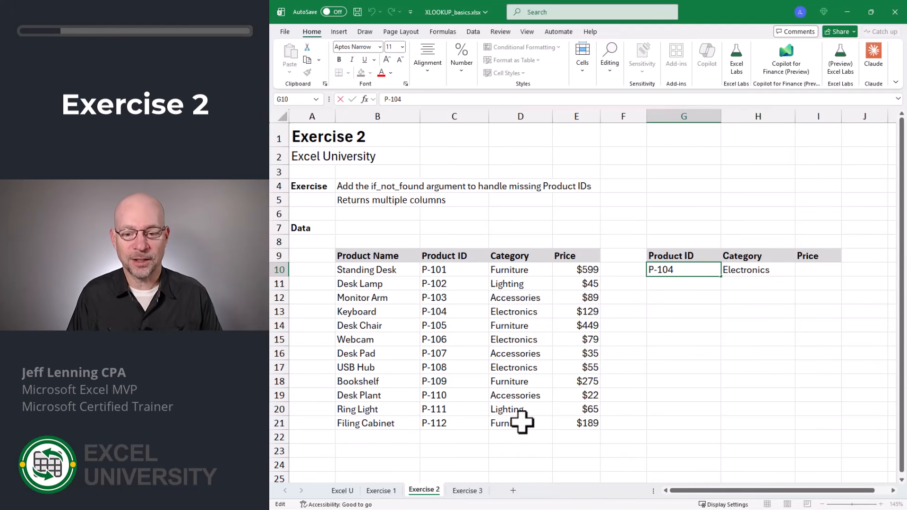
{"action": "key", "text": "BackSpace"}
{"action": "key", "text": "BackSpace"}
{"action": "type", "text": "20"}
{"action": "key", "text": "Return"}
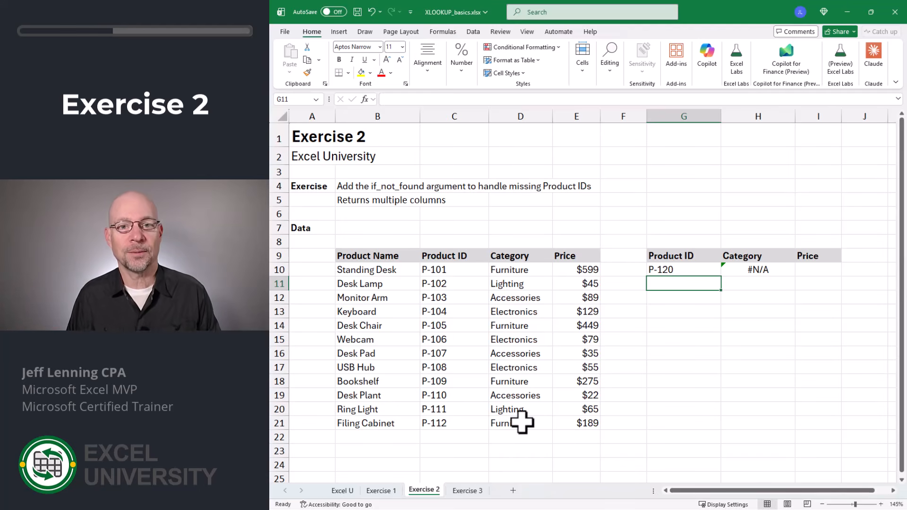
- Add the if_not_found argument "Not found" to the Category XLOOKUP formula in H10
{"action": "key", "text": "Up"}
{"action": "key", "text": "Right"}
{"action": "key", "text": "F2"}
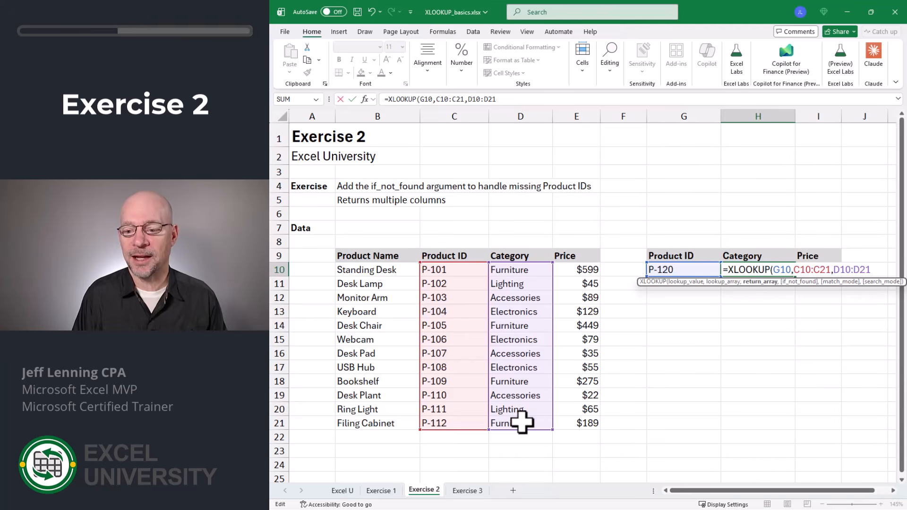
{"action": "type", "text": ","}
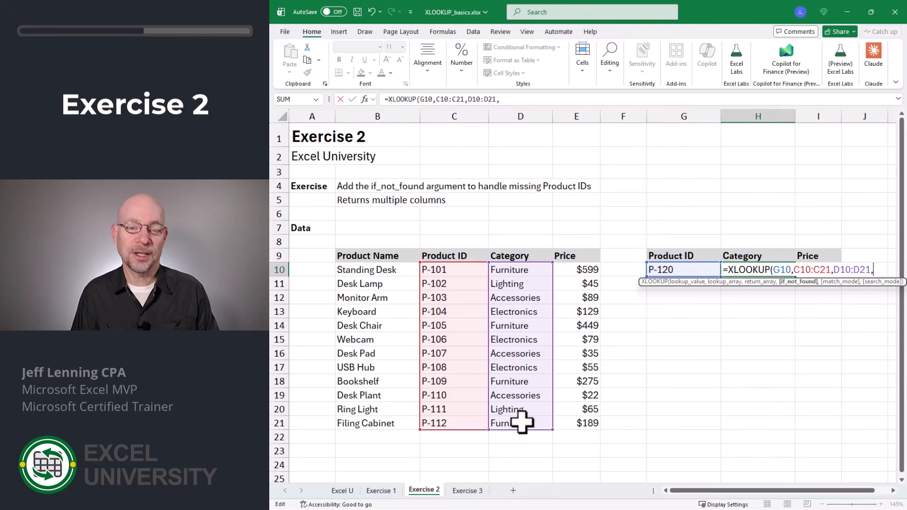
{"action": "type", "text": "\"Not found\")"}
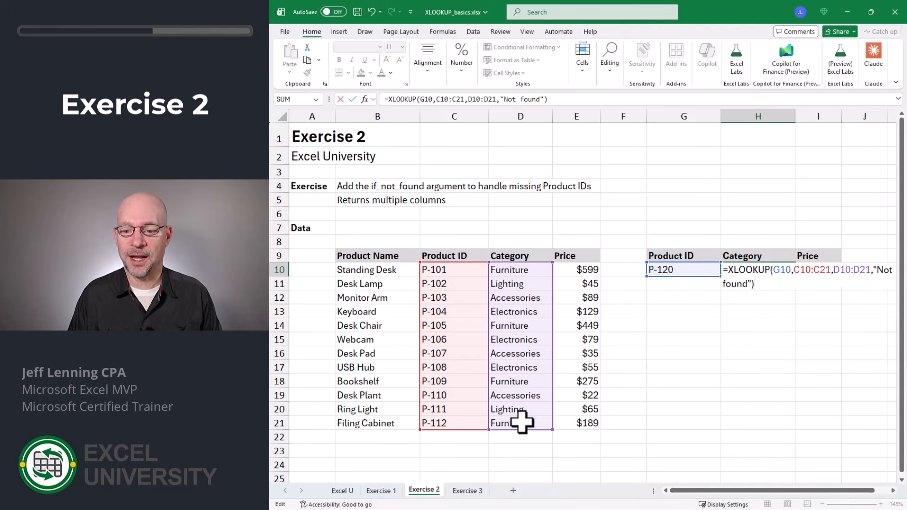
{"action": "key", "text": "Return"}
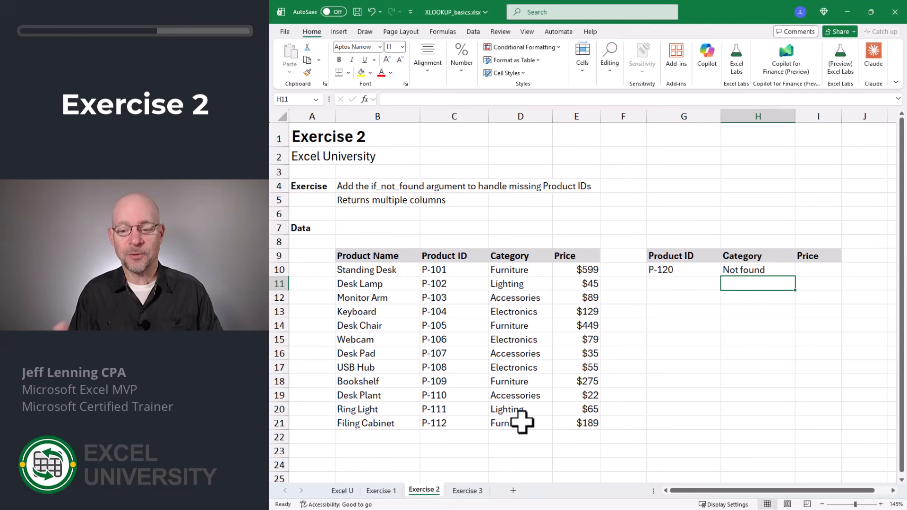
- Set the Product ID in G10 to P-104
{"action": "key", "text": "Up"}
{"action": "key", "text": "Left"}
{"action": "key", "text": "F2"}
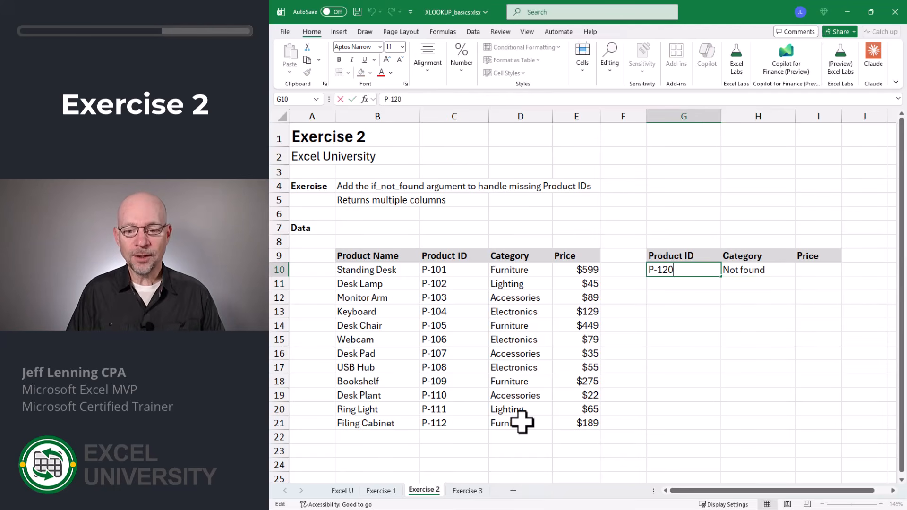
{"action": "key", "text": "BackSpace"}
{"action": "key", "text": "BackSpace"}
{"action": "type", "text": "04"}
{"action": "key", "text": "Return"}
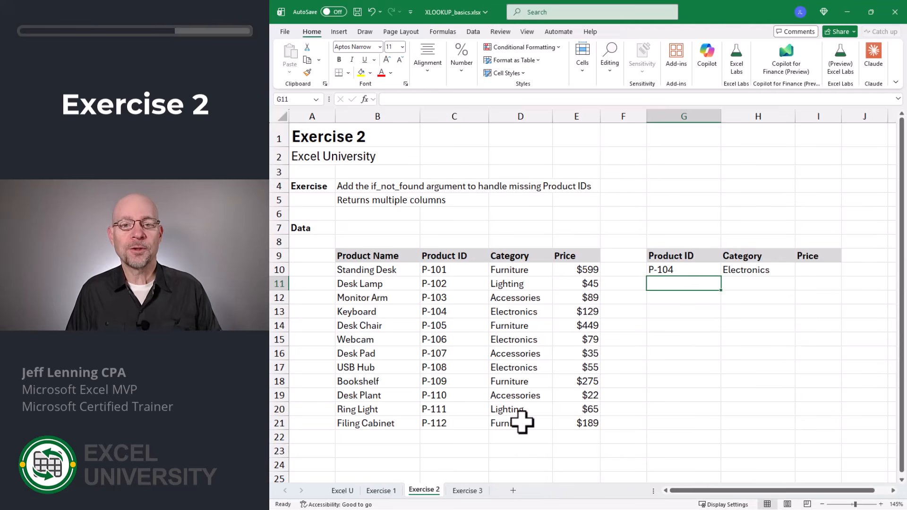
- Remove the "Not found" argument from the XLOOKUP in H10 and extend its return array to D10:E21 to include prices
{"action": "key", "text": "Up"}
{"action": "key", "text": "Right"}
{"action": "key", "text": "Right"}
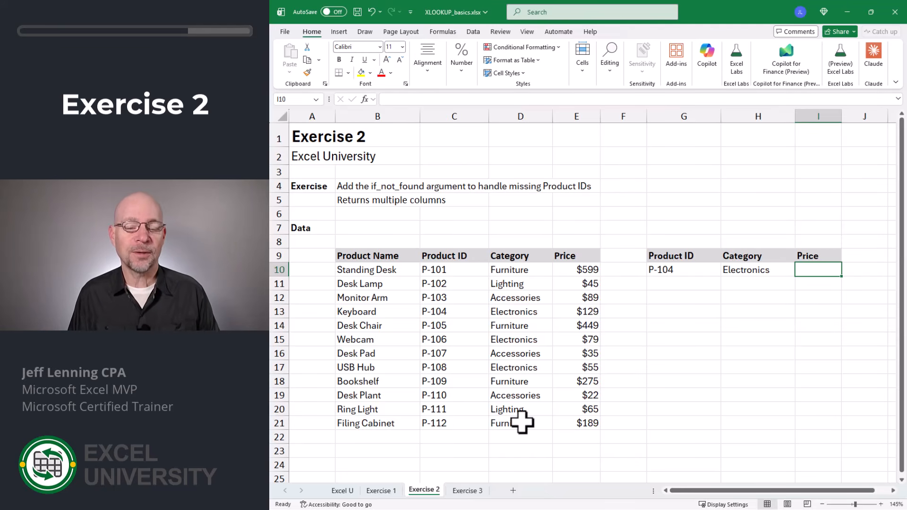
{"action": "key", "text": "Left"}
{"action": "key", "text": "F2"}
{"action": "key", "text": "Left"}
{"action": "key", "text": "shift+Left"}
{"action": "key", "text": "shift+Left"}
{"action": "key", "text": "shift+Left"}
{"action": "key", "text": "shift+Left"}
{"action": "key", "text": "shift+Left"}
{"action": "key", "text": "shift+Left"}
{"action": "key", "text": "shift+Left"}
{"action": "key", "text": "shift+Left"}
{"action": "key", "text": "shift+Left"}
{"action": "key", "text": "shift+Left"}
{"action": "key", "text": "shift+Left"}
{"action": "key", "text": "shift+Left"}
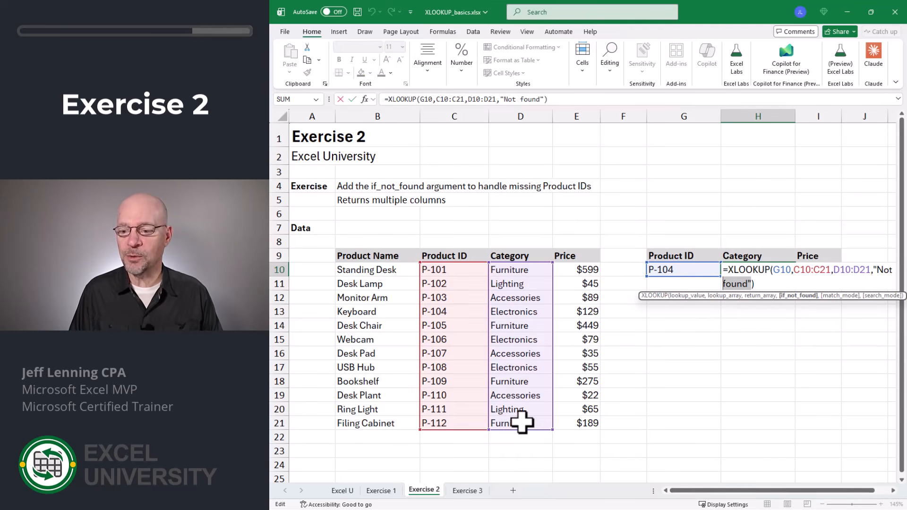
{"action": "key", "text": "Delete"}
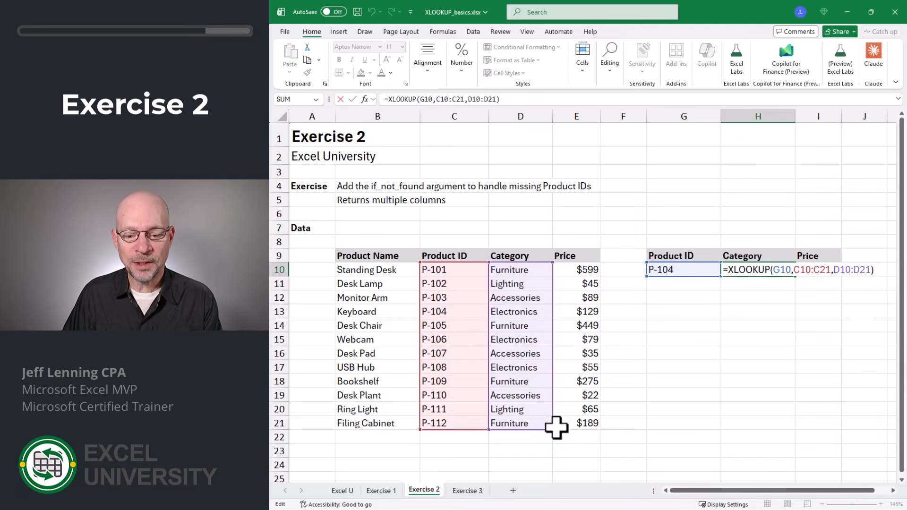
{"action": "left_click_drag", "start_coordinate": [551, 429], "coordinate": [590, 431]}
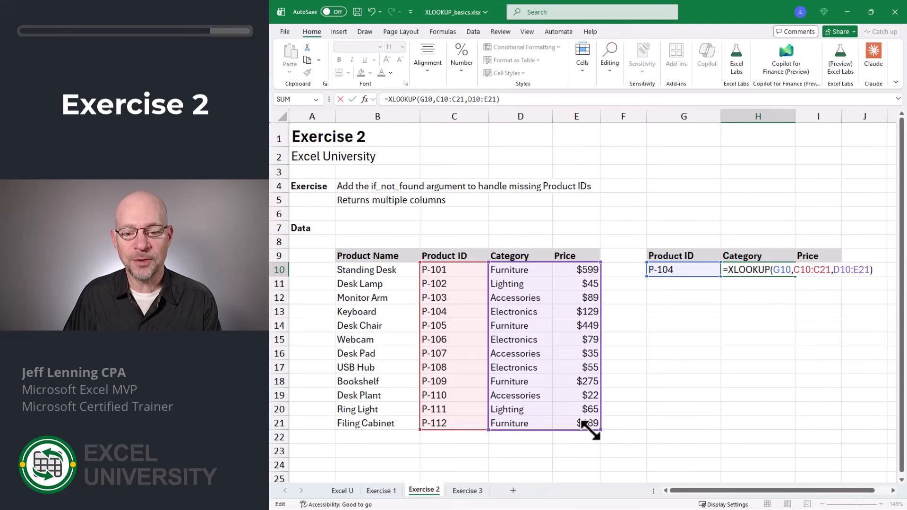
{"action": "key", "text": "Return"}
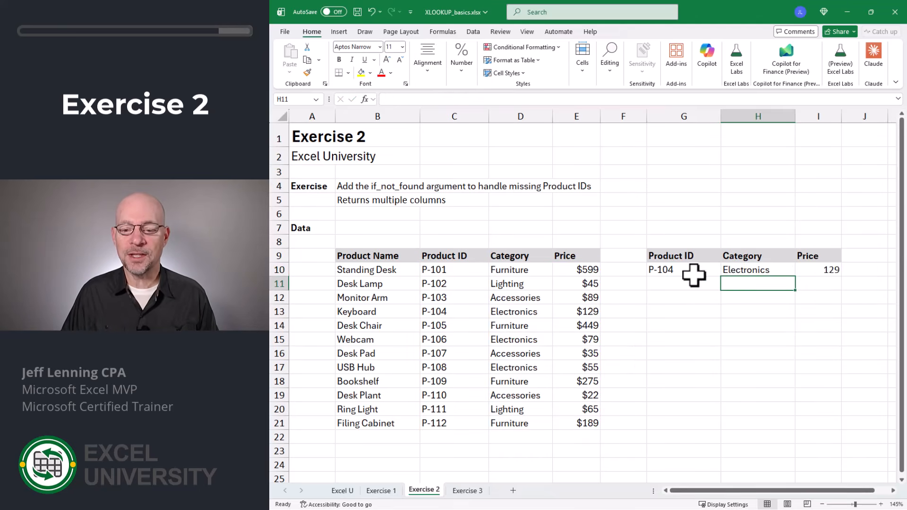
- Open the multi-column XLOOKUP formula in H10 to review its ranges
{"action": "double_click", "coordinate": [729, 267]}
{"action": "key", "text": "Escape"}
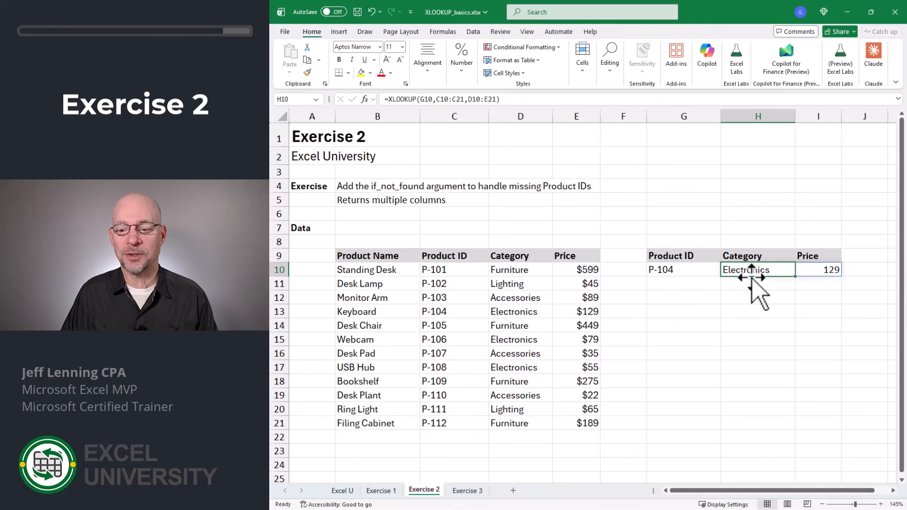
{"action": "key", "text": "F2"}
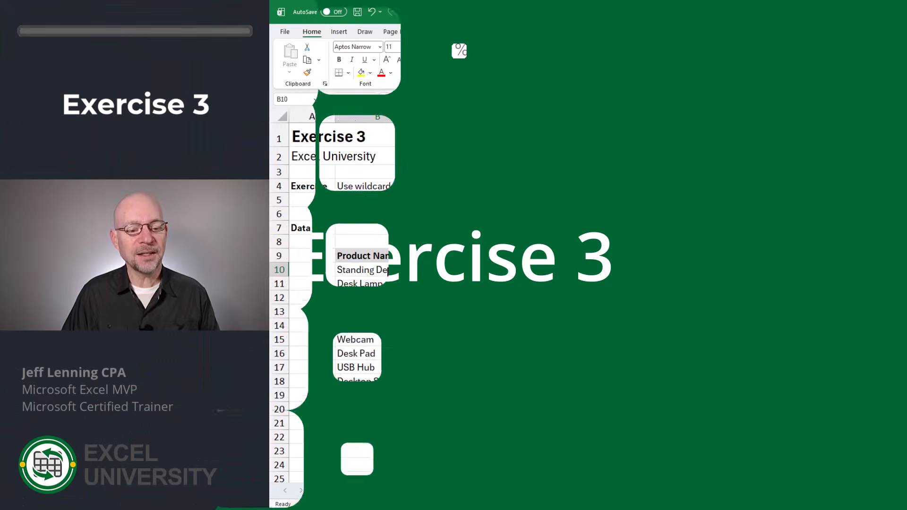
- In H10 of the Exercise 3 sheet, enter an XLOOKUP of G10 in B10:B21 that returns the Product ID from C10:C21
{"action": "left_click_drag", "start_coordinate": [368, 270], "coordinate": [398, 418]}
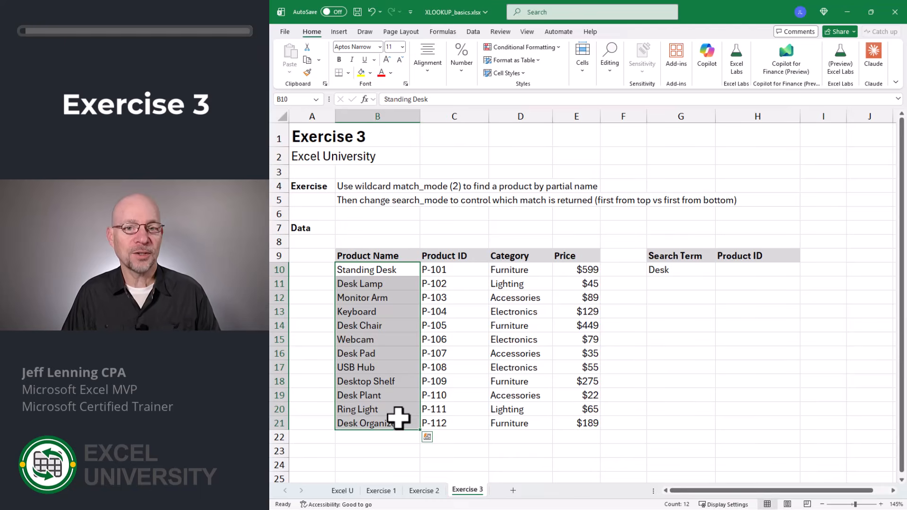
{"action": "left_click", "coordinate": [750, 271]}
{"action": "type", "text": "=xlookup("}
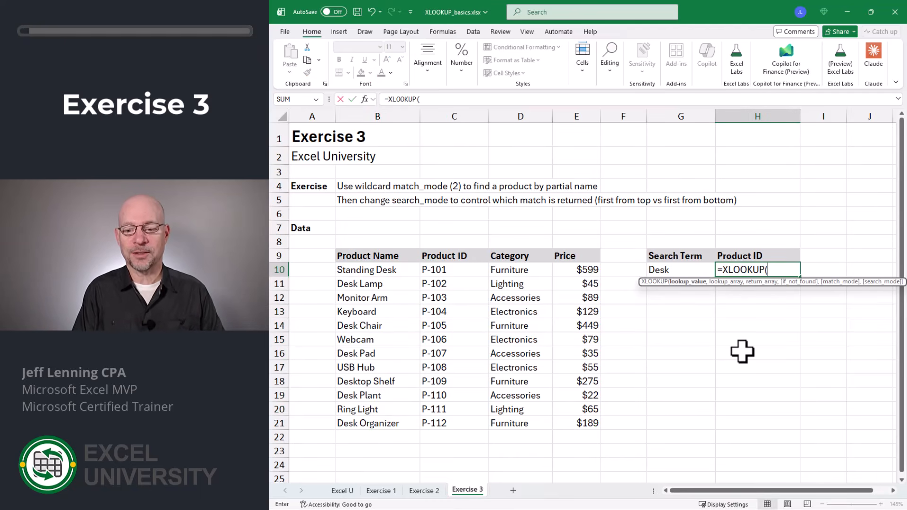
{"action": "left_click", "coordinate": [676, 274]}
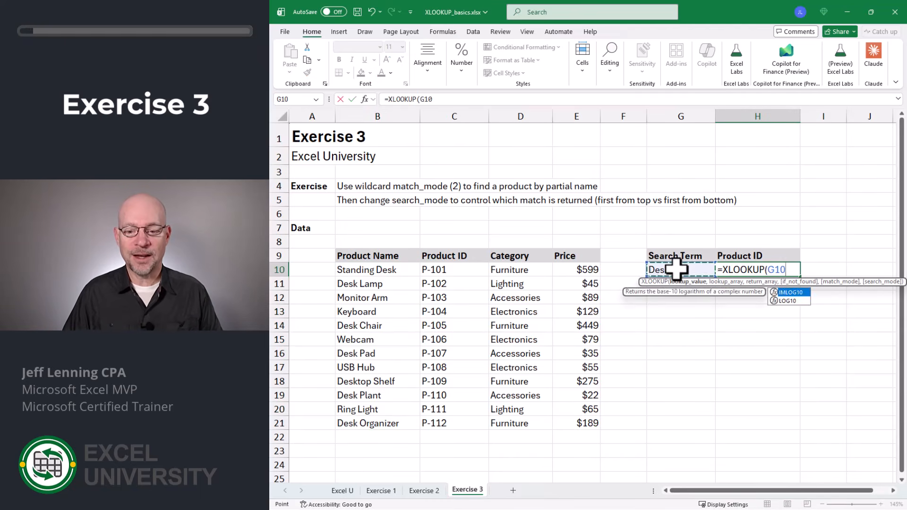
{"action": "type", "text": ","}
{"action": "left_click_drag", "start_coordinate": [373, 270], "coordinate": [401, 421]}
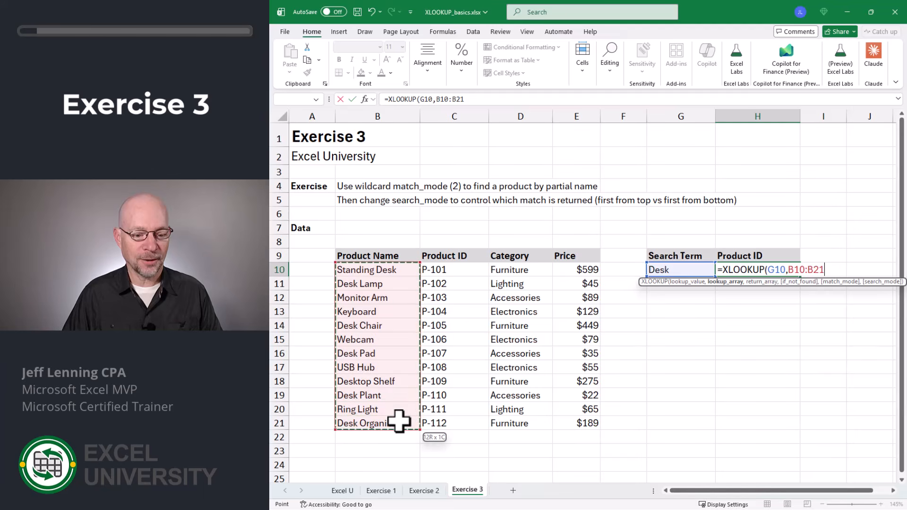
{"action": "type", "text": ","}
{"action": "left_click", "coordinate": [451, 268]}
{"action": "left_click_drag", "start_coordinate": [452, 293], "coordinate": [457, 424]}
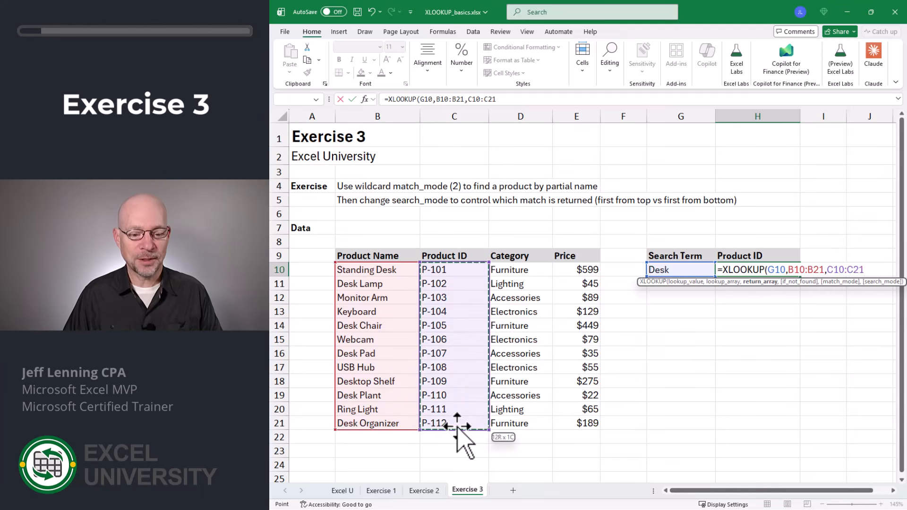
{"action": "type", "text": ")"}
{"action": "key", "text": "Return"}
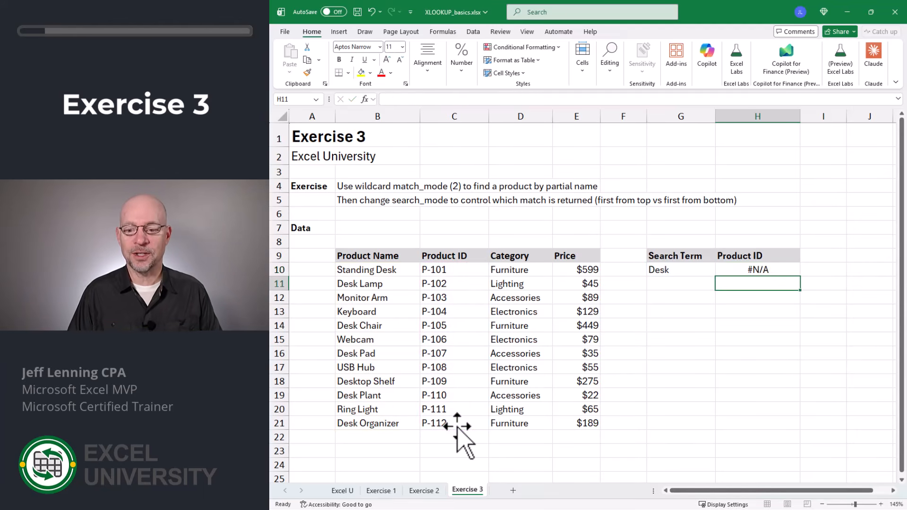
- Add an asterisk wildcard before and after the search term in G10 so it reads *Desk*
{"action": "key", "text": "Up"}
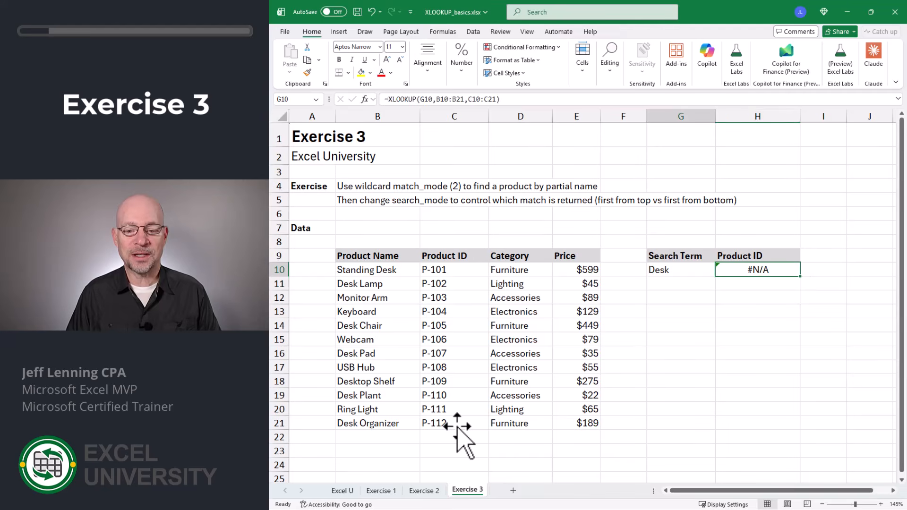
{"action": "key", "text": "Left"}
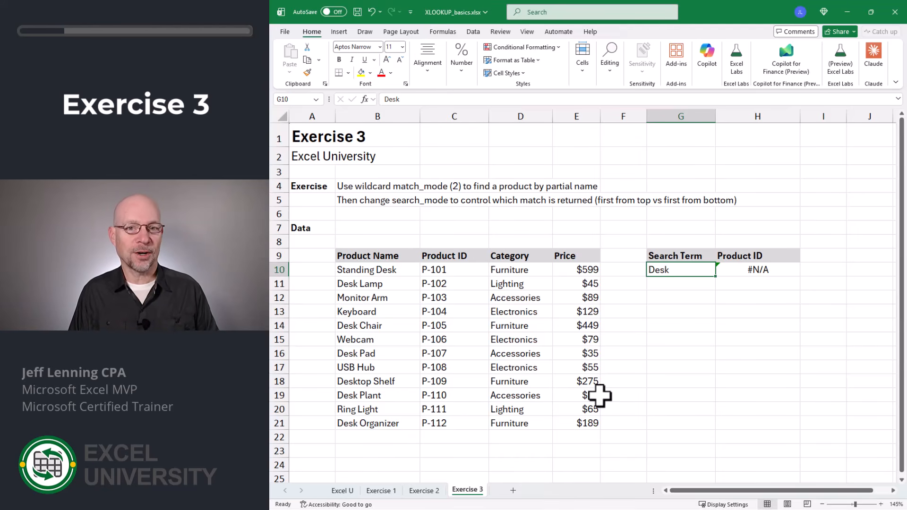
{"action": "key", "text": "F2"}
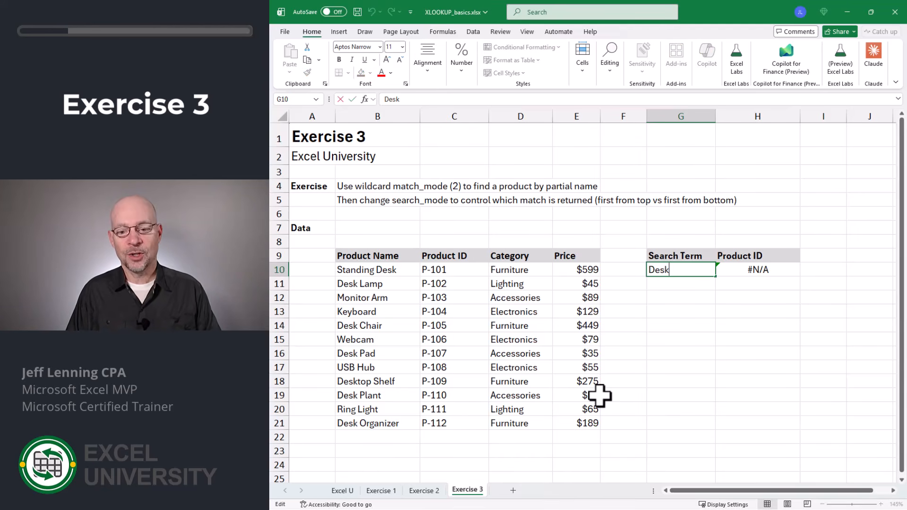
{"action": "key", "text": "Home"}
{"action": "type", "text": "*"}
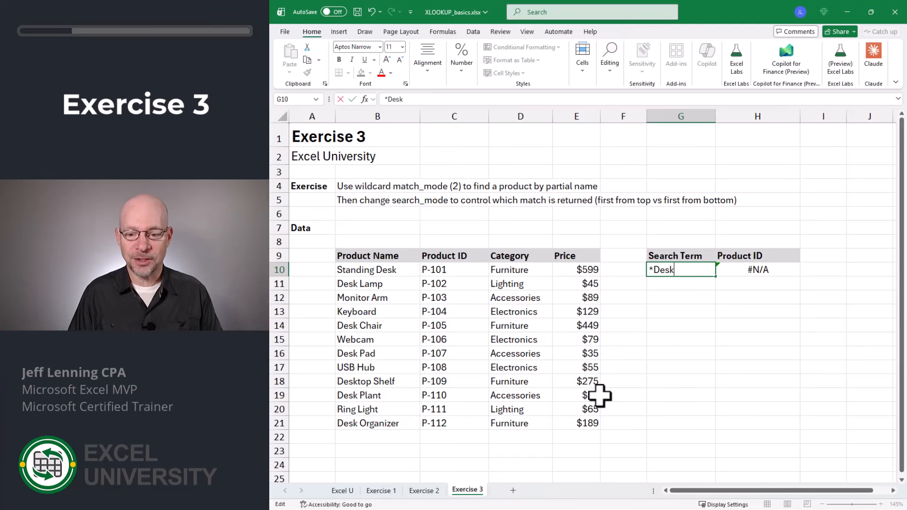
{"action": "key", "text": "End"}
{"action": "type", "text": "*"}
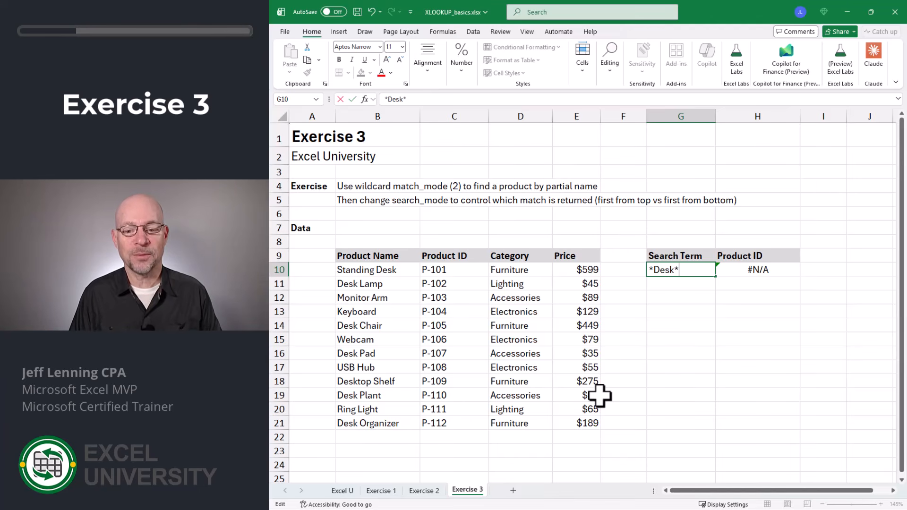
{"action": "key", "text": "Return"}
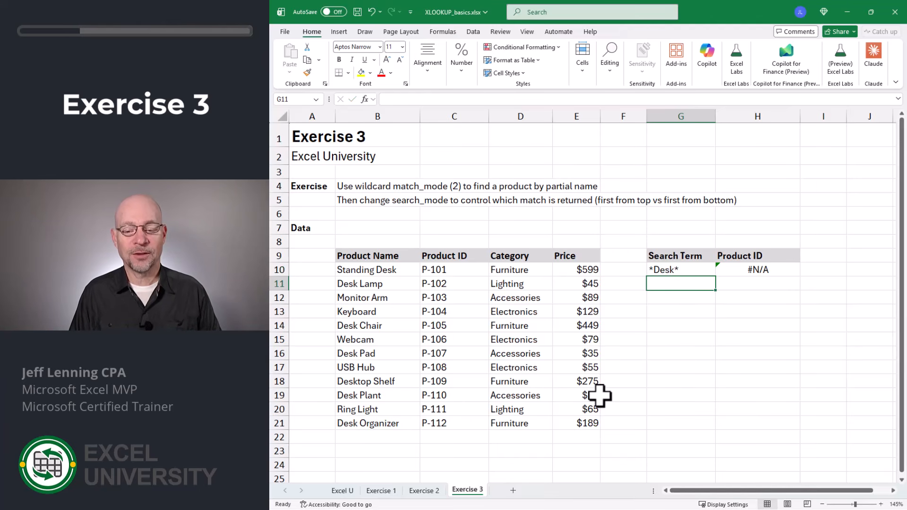
- Add match_mode 2 (wildcard character match) to the XLOOKUP in H10, leaving the if_not_found argument empty
{"action": "key", "text": "Up"}
{"action": "key", "text": "Right"}
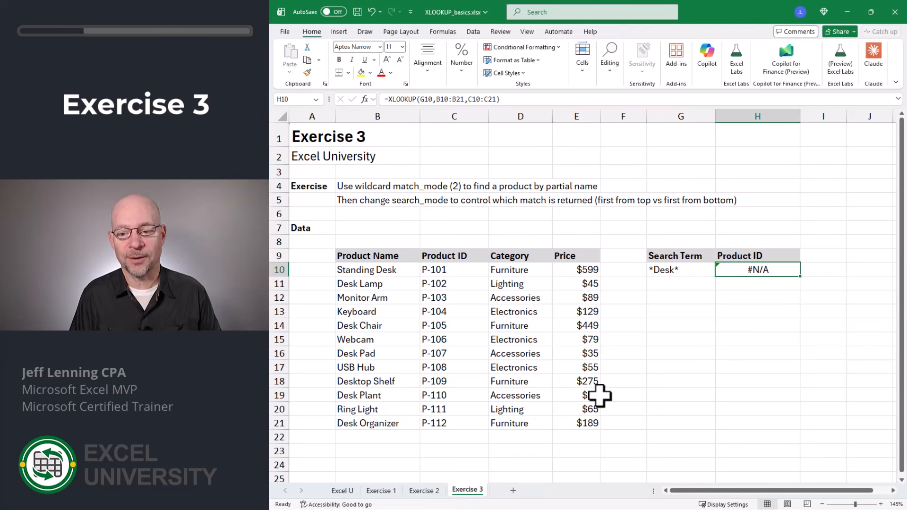
{"action": "key", "text": "F2"}
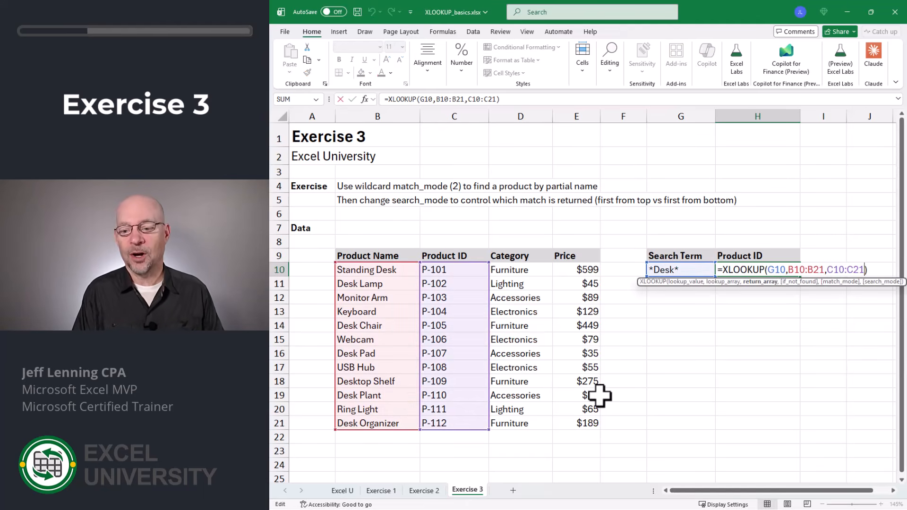
{"action": "key", "text": "Left"}
{"action": "type", "text": ","}
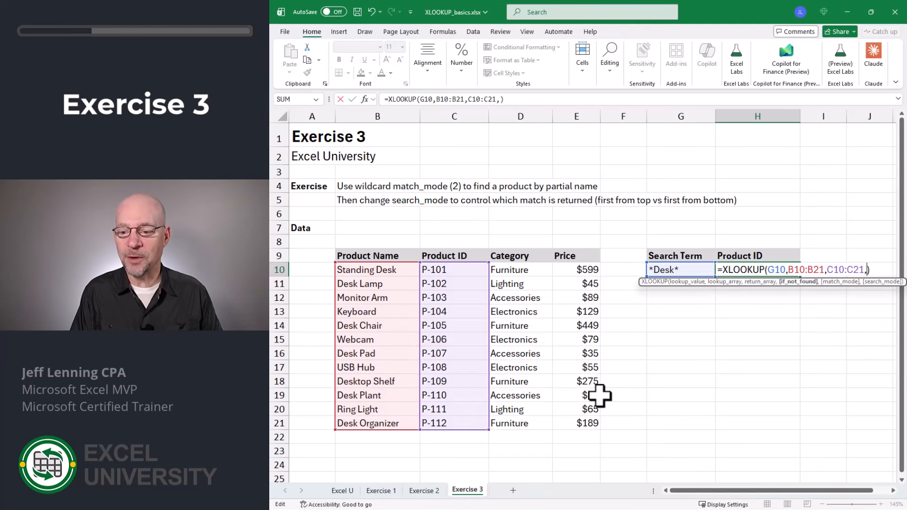
{"action": "type", "text": ","}
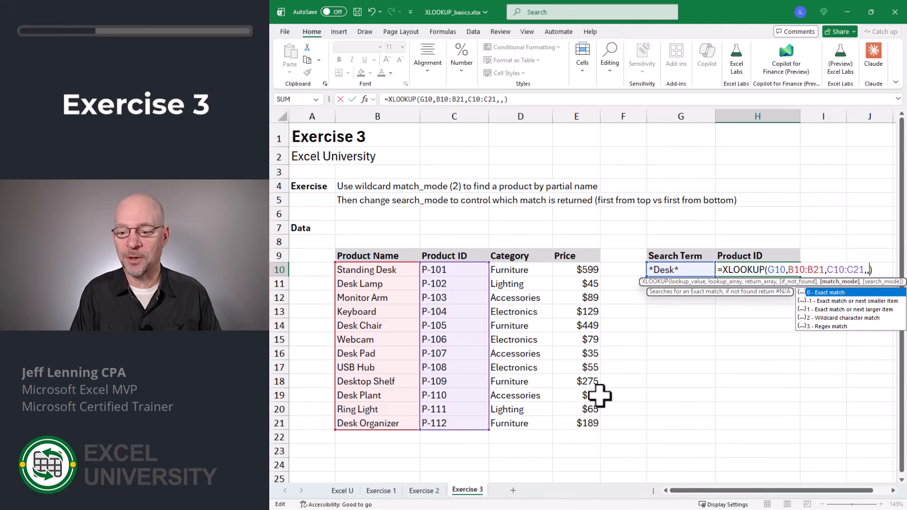
{"action": "key", "text": "Down"}
{"action": "key", "text": "Down"}
{"action": "key", "text": "Down"}
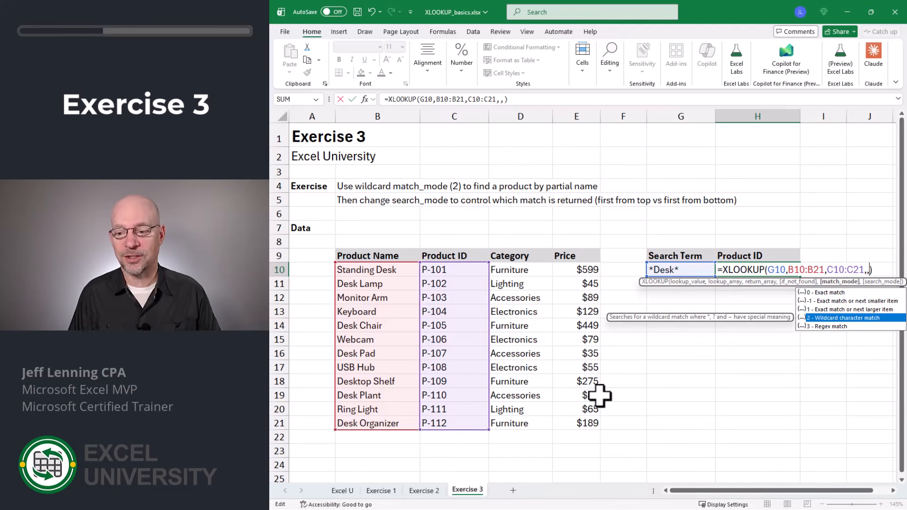
{"action": "type", "text": "2"}
{"action": "key", "text": "Return"}
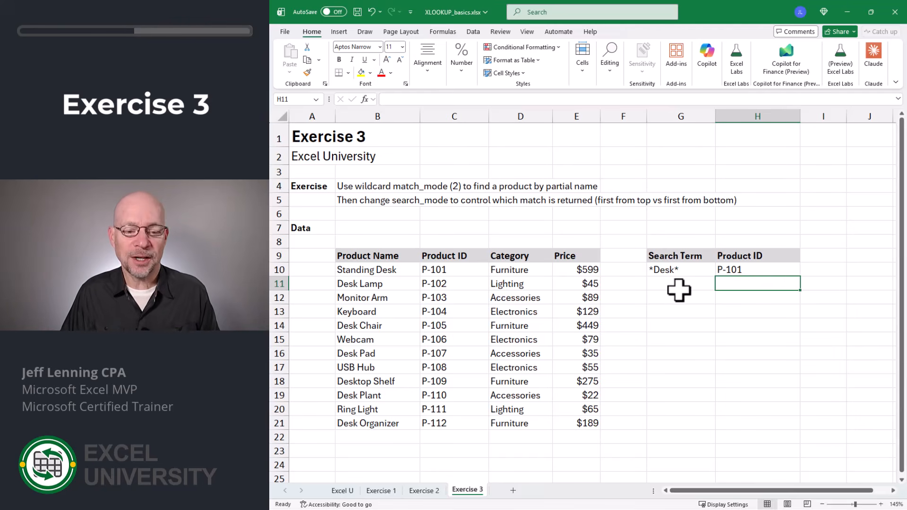
- Add search_mode -1 (search last-to-first) as the final argument of the XLOOKUP in H10
{"action": "left_click", "coordinate": [407, 273]}
{"action": "left_click_drag", "start_coordinate": [408, 272], "coordinate": [388, 341]}
{"action": "left_click", "coordinate": [730, 273]}
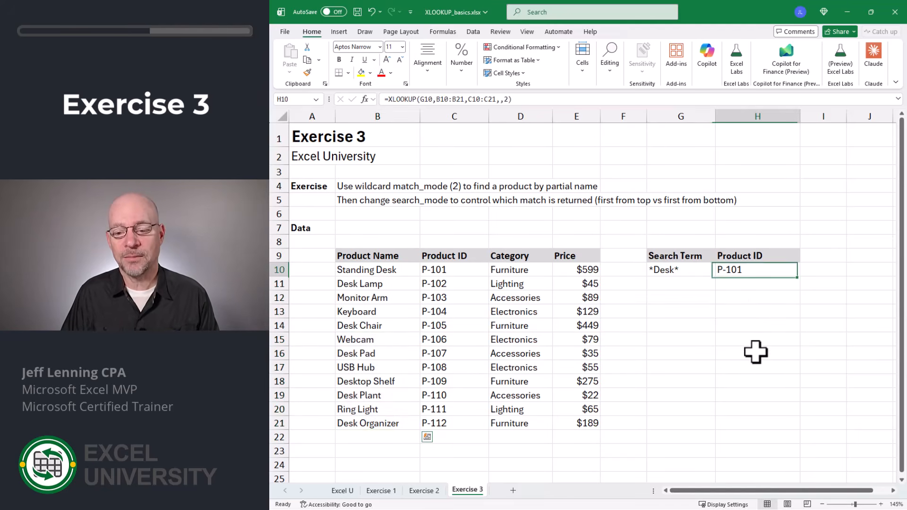
{"action": "key", "text": "F2"}
{"action": "key", "text": "BackSpace"}
{"action": "type", "text": ","}
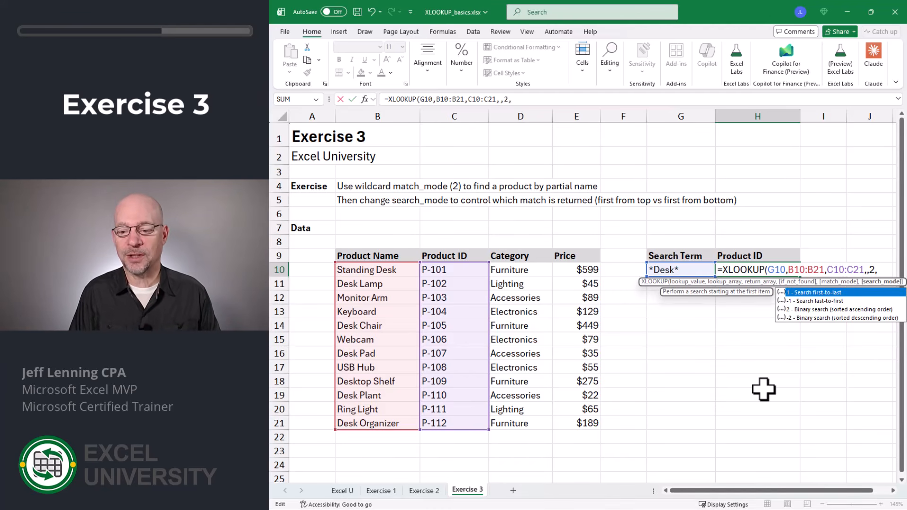
{"action": "type", "text": "-"}
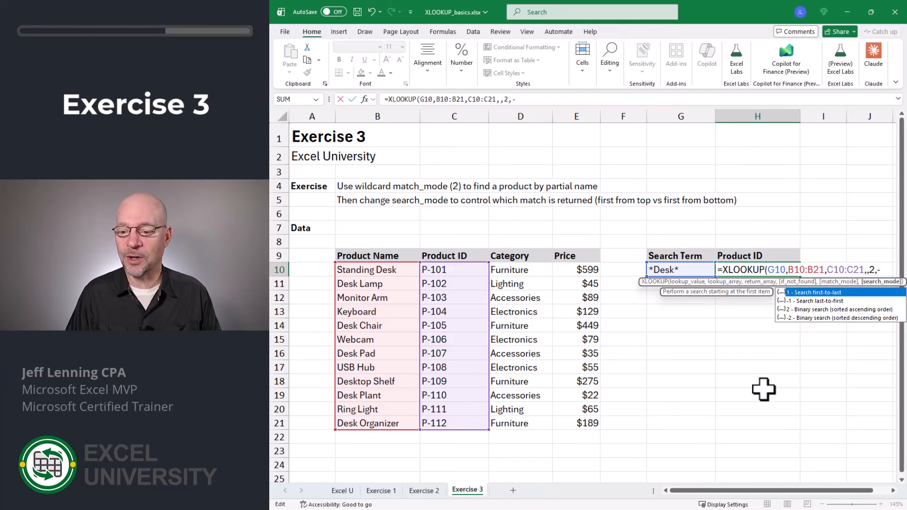
{"action": "type", "text": "1"}
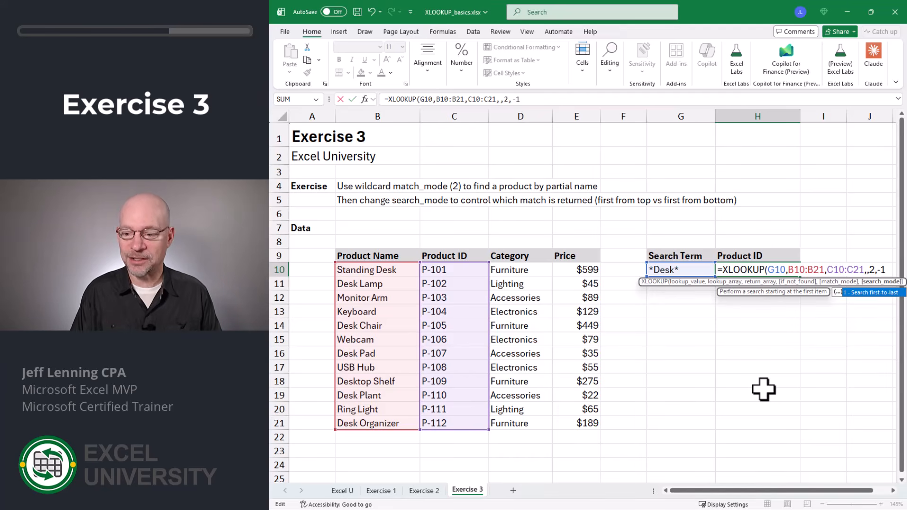
{"action": "type", "text": ")"}
{"action": "key", "text": "Return"}
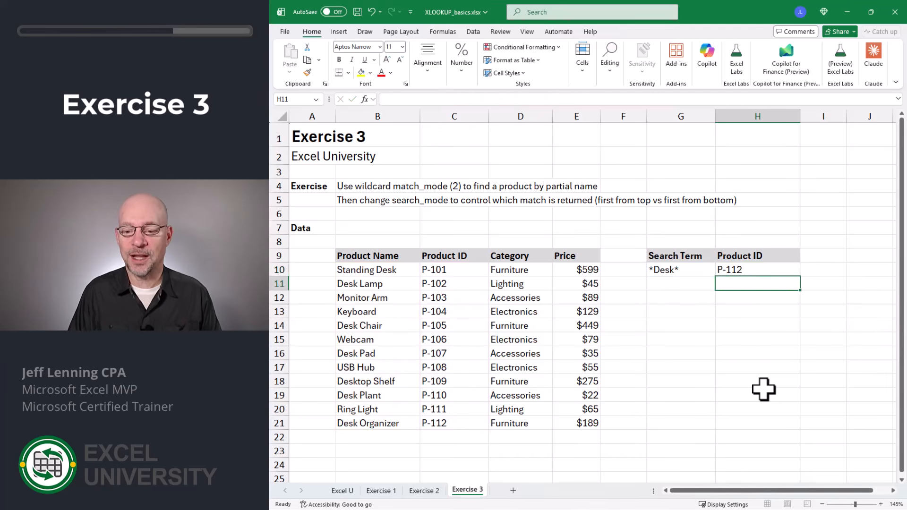
- Check the Product ID returned in H10 against the search term and the last product rows of the table
{"action": "left_click", "coordinate": [676, 270]}
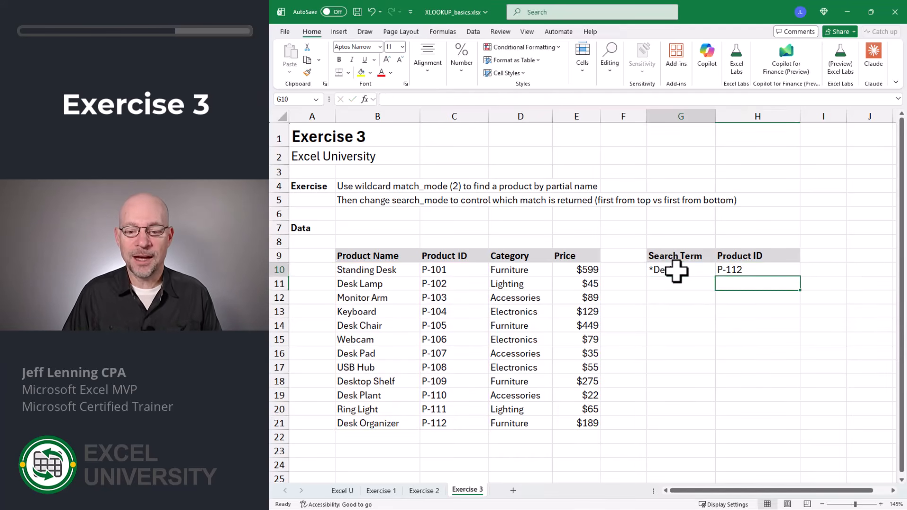
{"action": "left_click", "coordinate": [378, 423]}
{"action": "left_click_drag", "start_coordinate": [387, 416], "coordinate": [385, 381]}
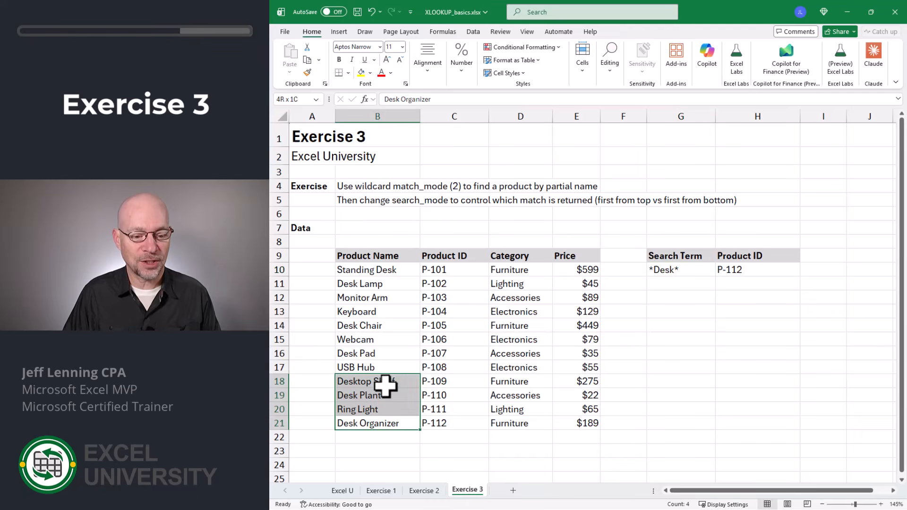
{"action": "left_click", "coordinate": [385, 421]}
{"action": "left_click", "coordinate": [435, 422]}
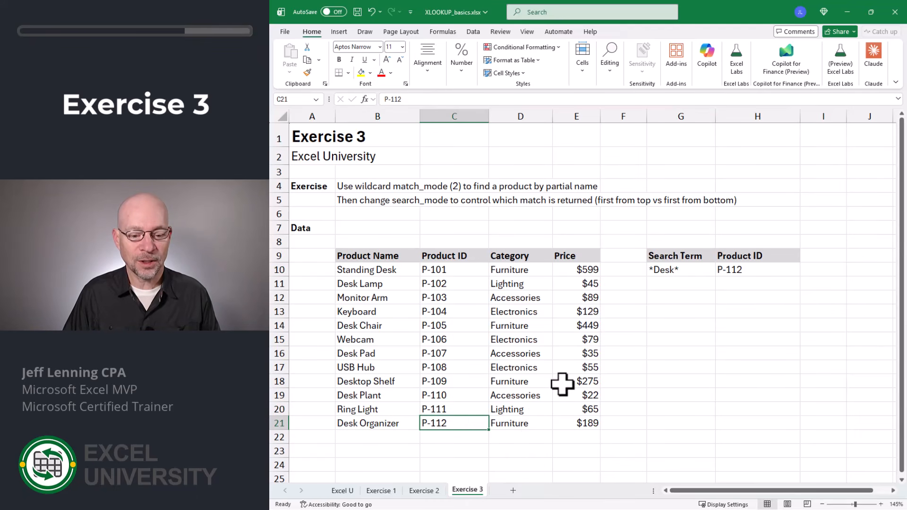
{"action": "left_click", "coordinate": [725, 273]}
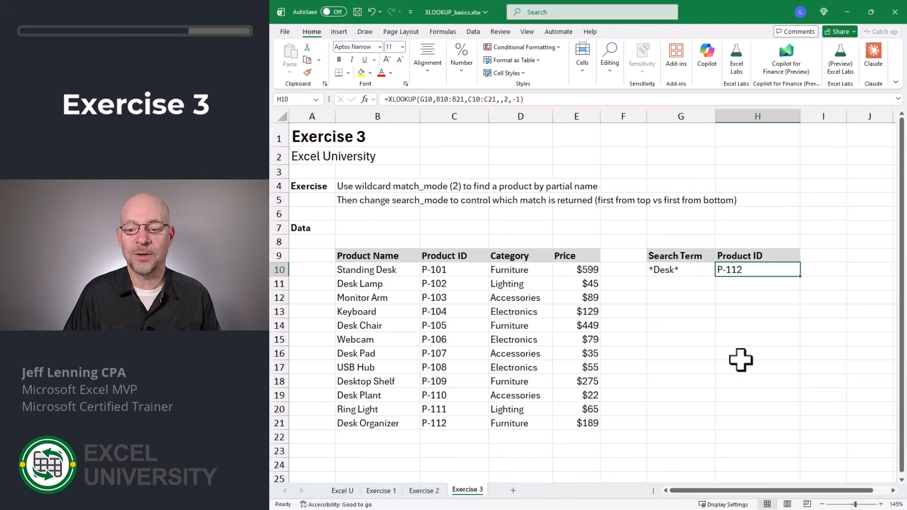